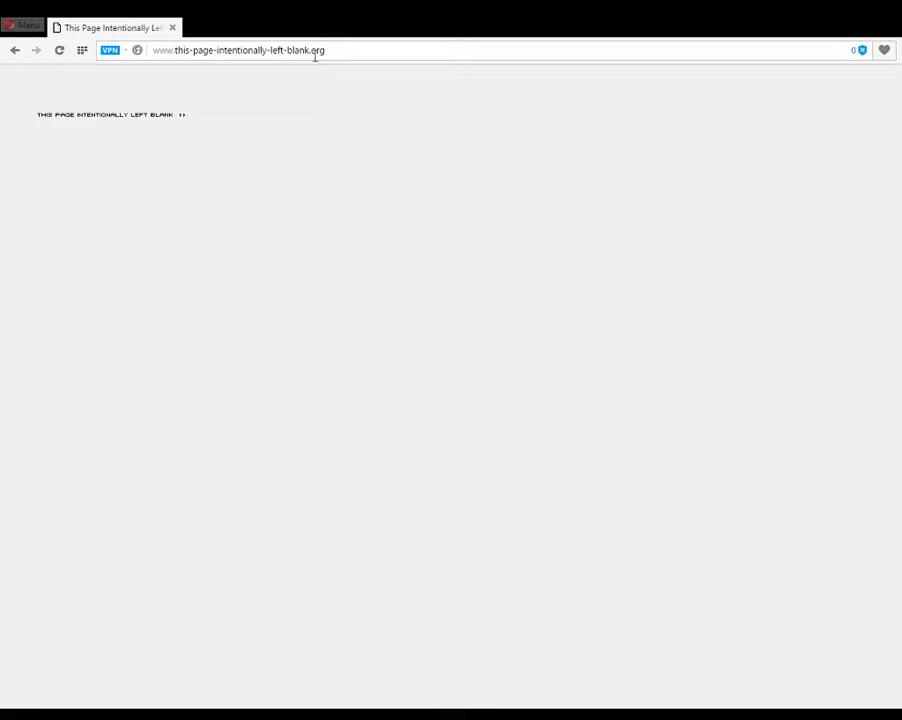
# Step: Load roblox.com in Opera from the address bar to reach the sign-up form
pyautogui.click(315, 58)
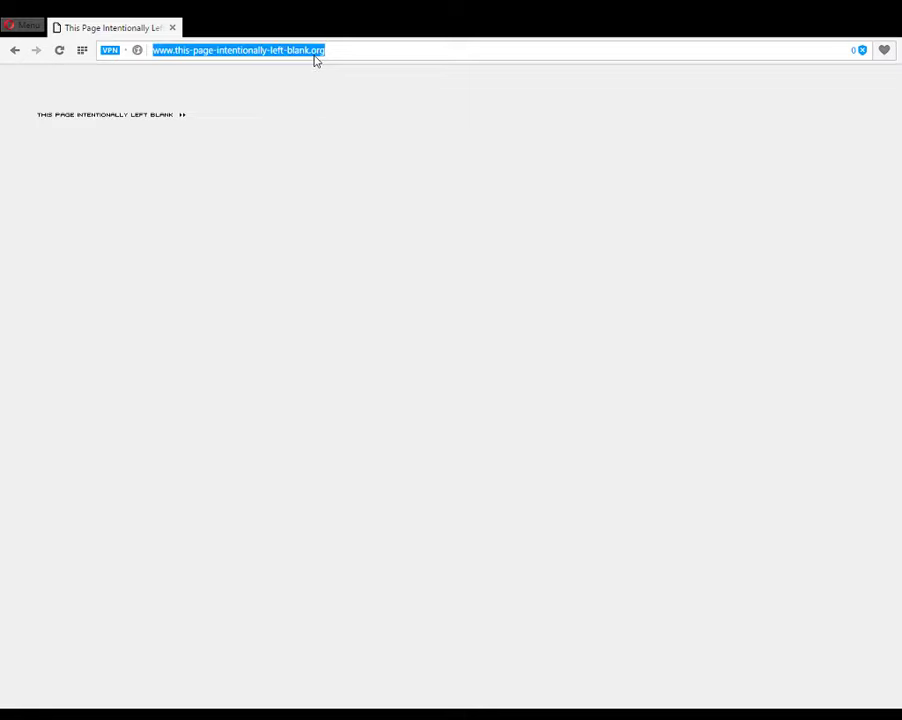
pyautogui.write('robl')
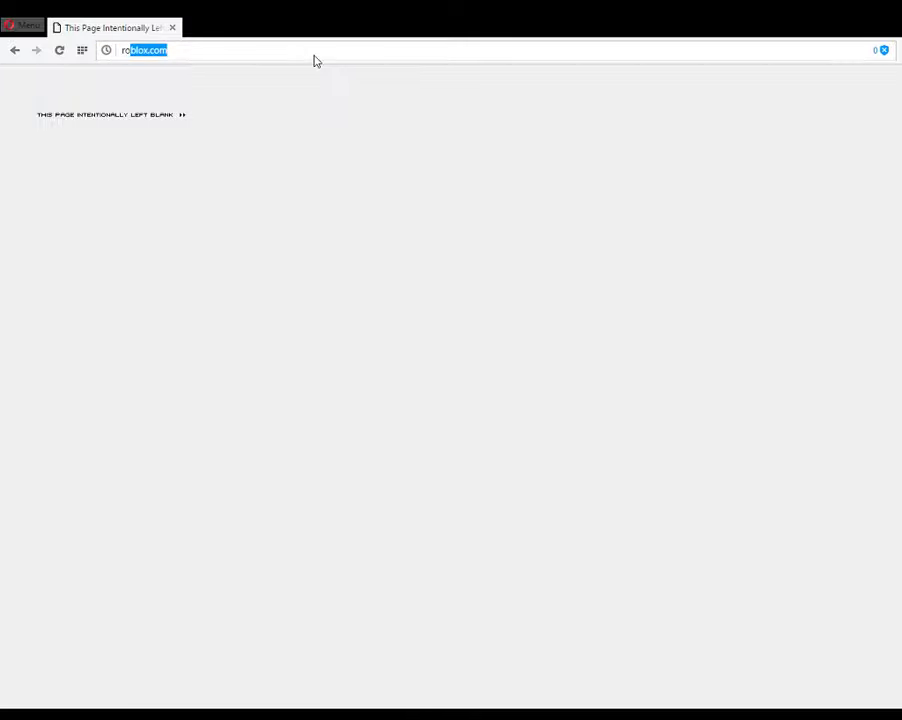
pyautogui.write('ox.')
pyautogui.press('Right')
pyautogui.press('Return')
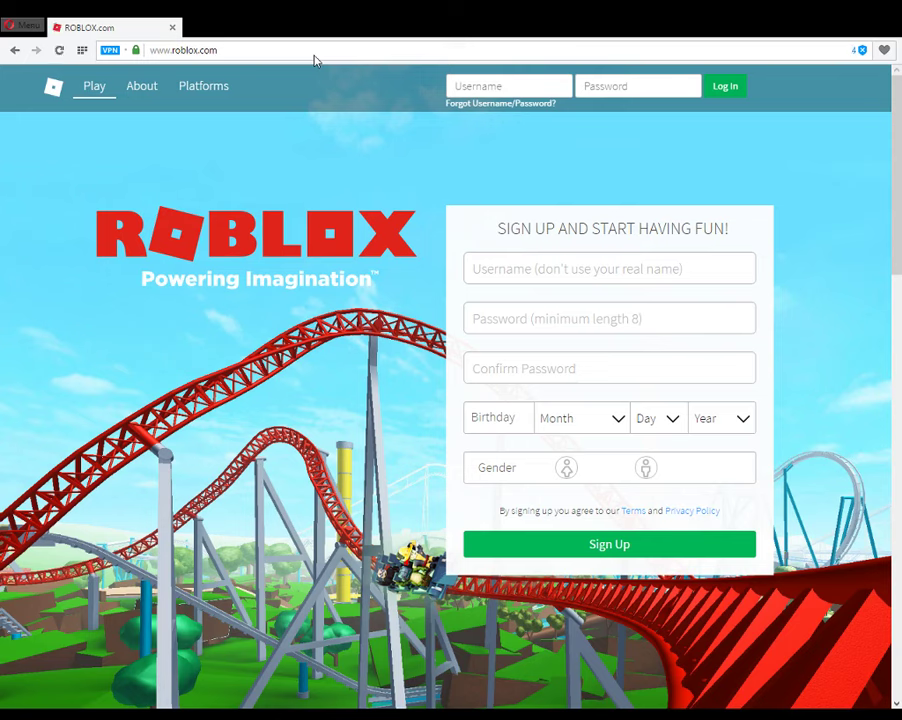
# Step: Enter the new account's chosen username in the Username field, correcting its capitalization
pyautogui.click(487, 270)
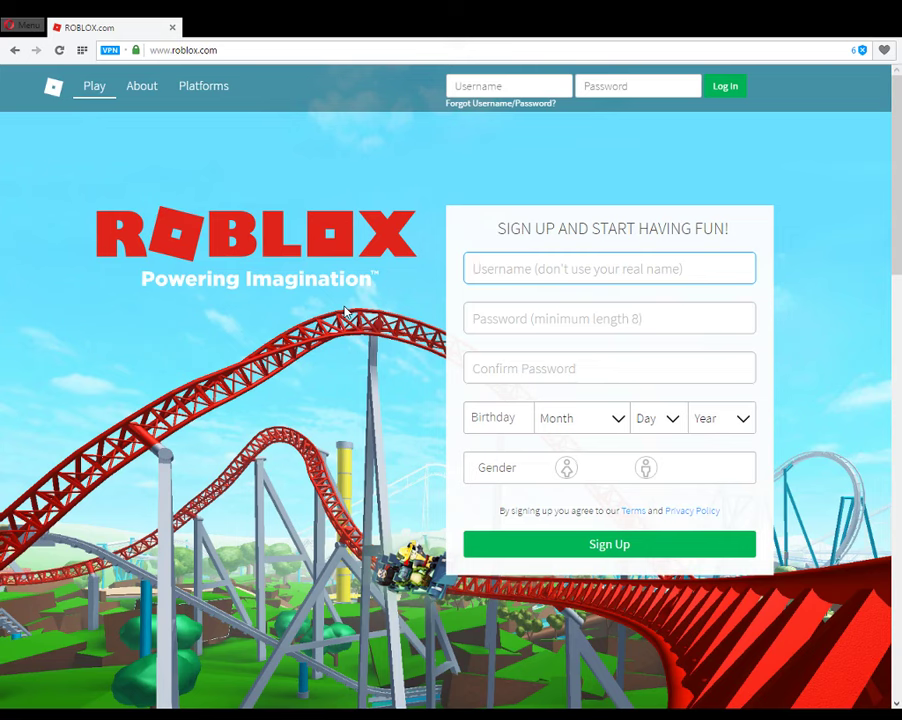
pyautogui.write('Zajc')
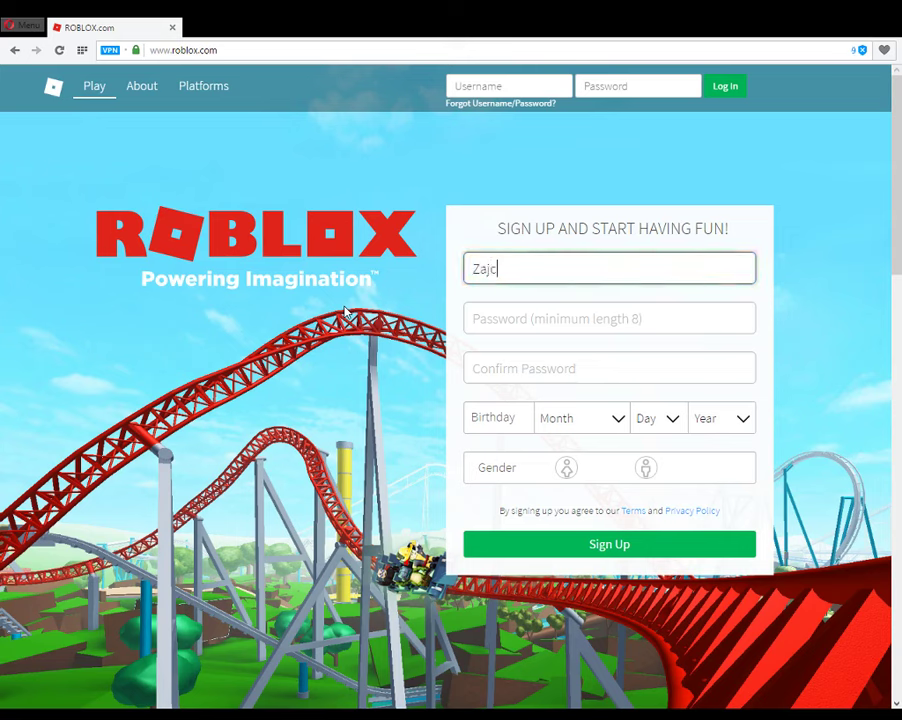
pyautogui.write('hikROBLOXYOUTUBE')
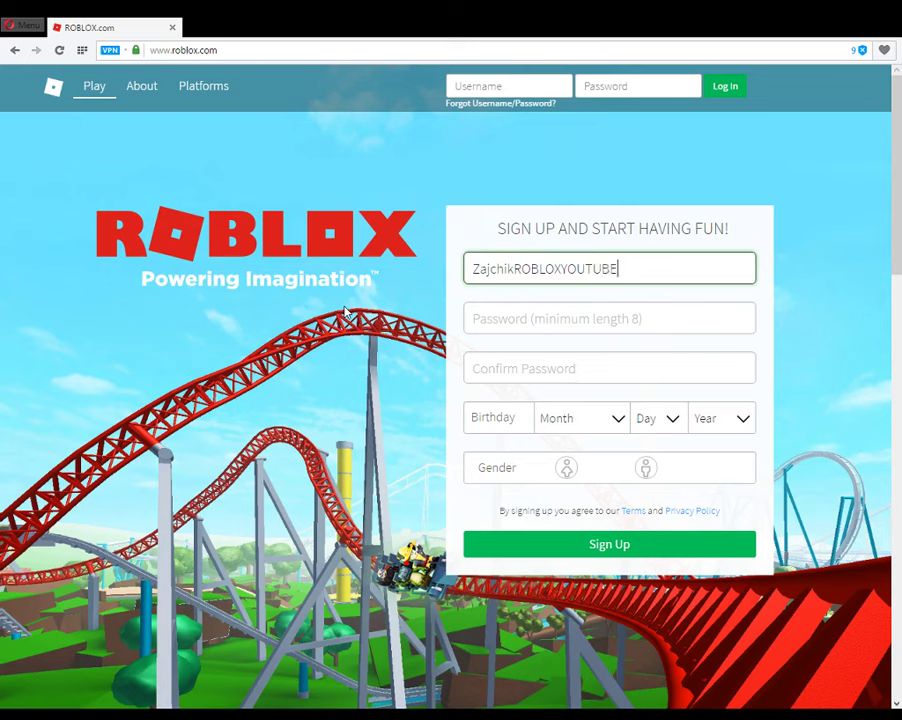
pyautogui.click(533, 322)
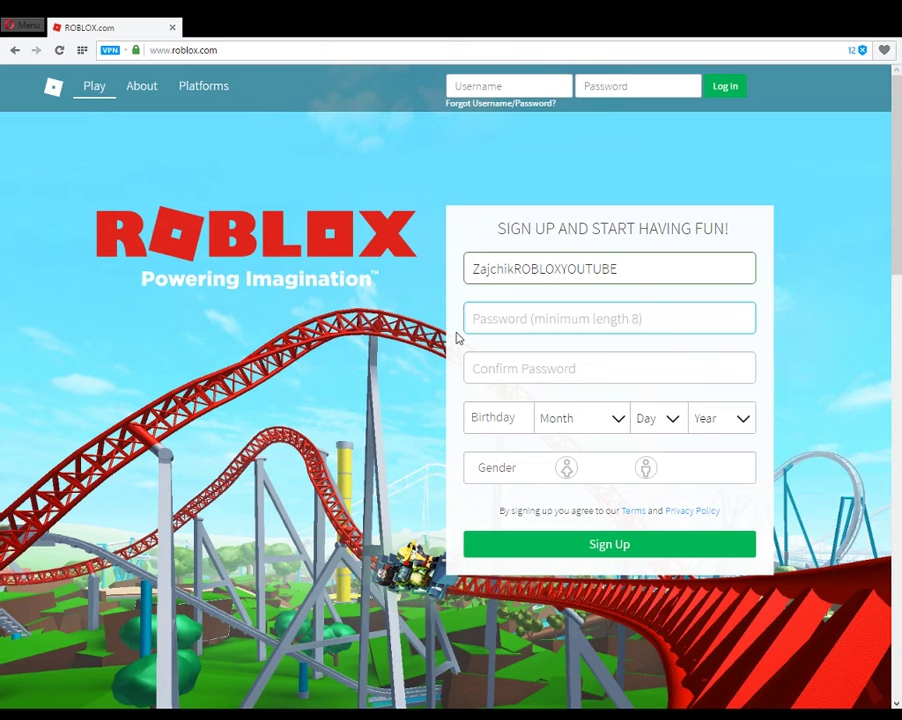
# Step: Enter an 8-character password in the Password and Confirm Password fields
pyautogui.write('•••••••')
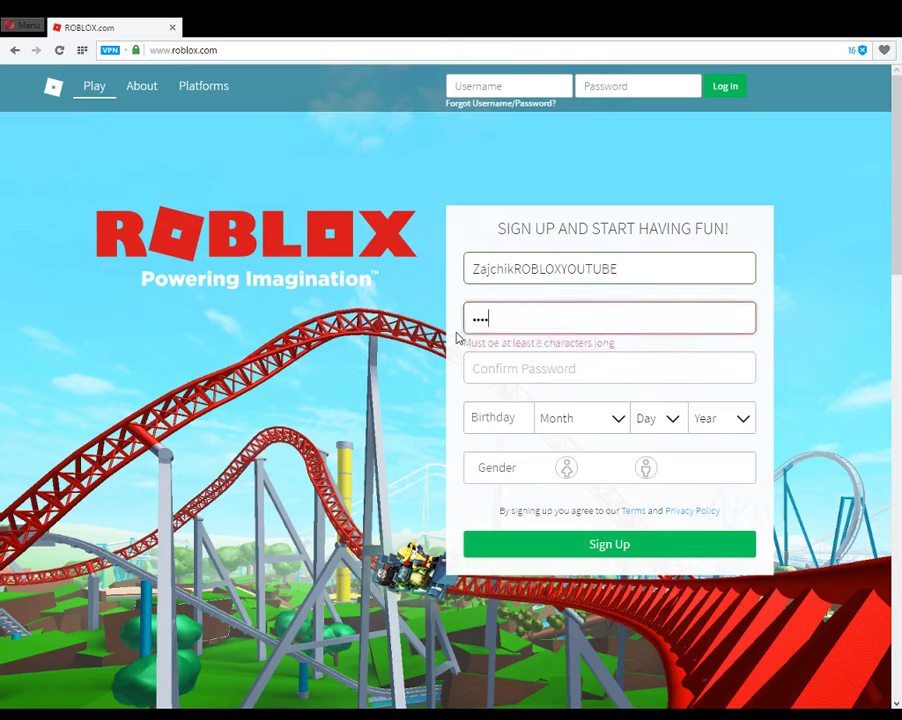
pyautogui.write('•')
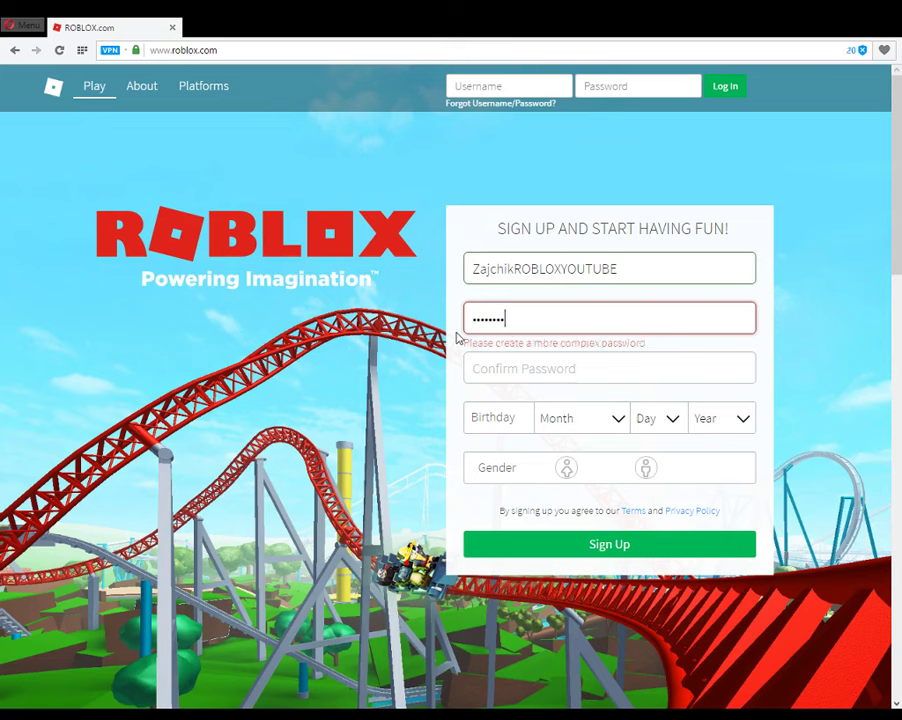
pyautogui.press('Tab')
pyautogui.write('••••••••')
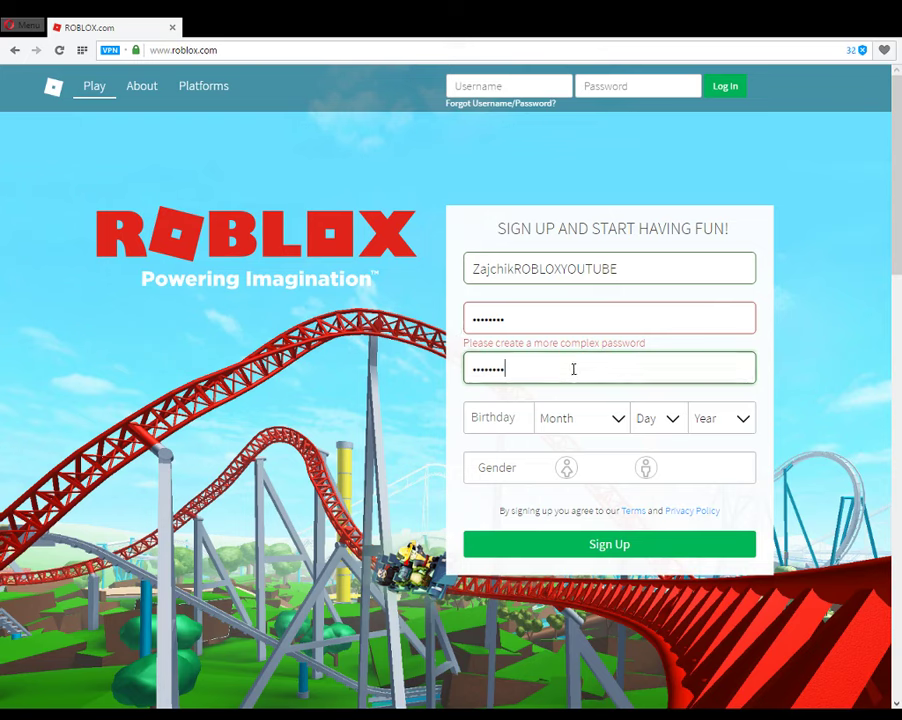
# Step: Clear the rejected password and its confirmation, then enter a stronger password in both fields
pyautogui.moveTo(535, 318); pyautogui.dragTo(352, 314)
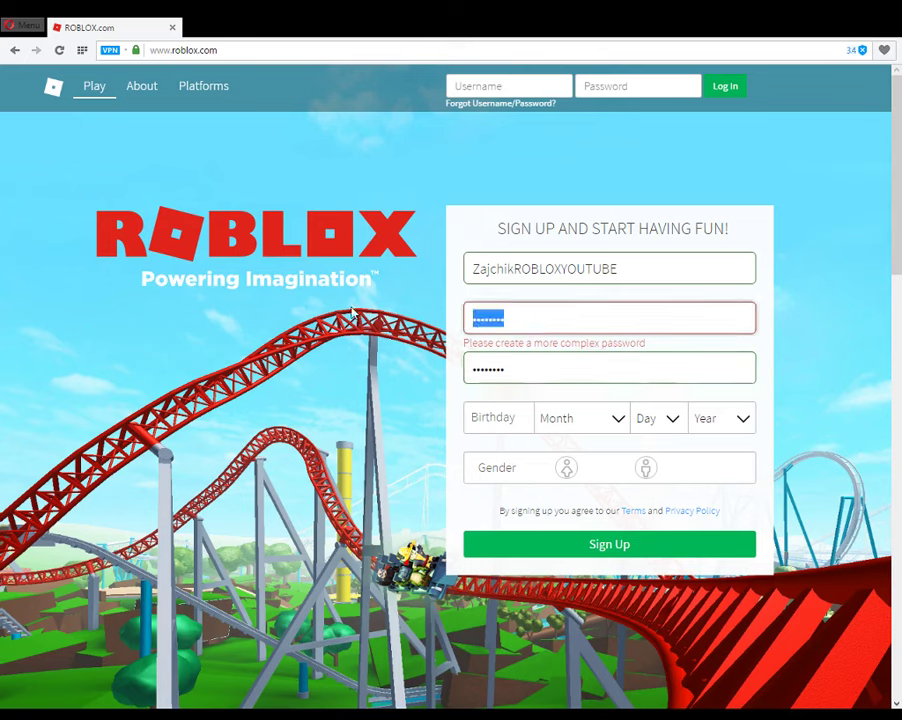
pyautogui.press('BackSpace')
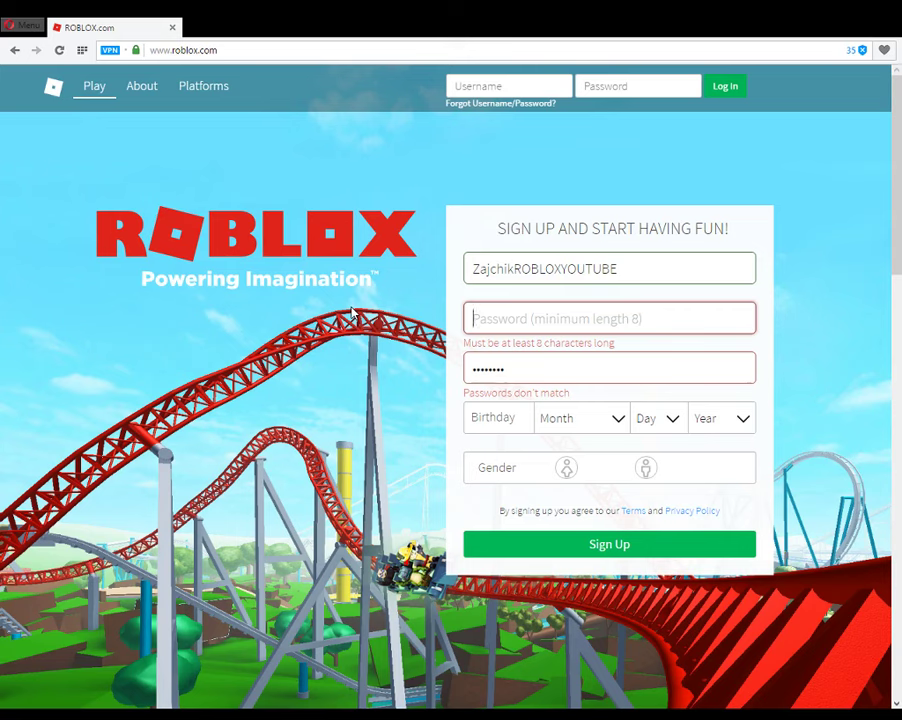
pyautogui.moveTo(570, 368); pyautogui.dragTo(250, 390)
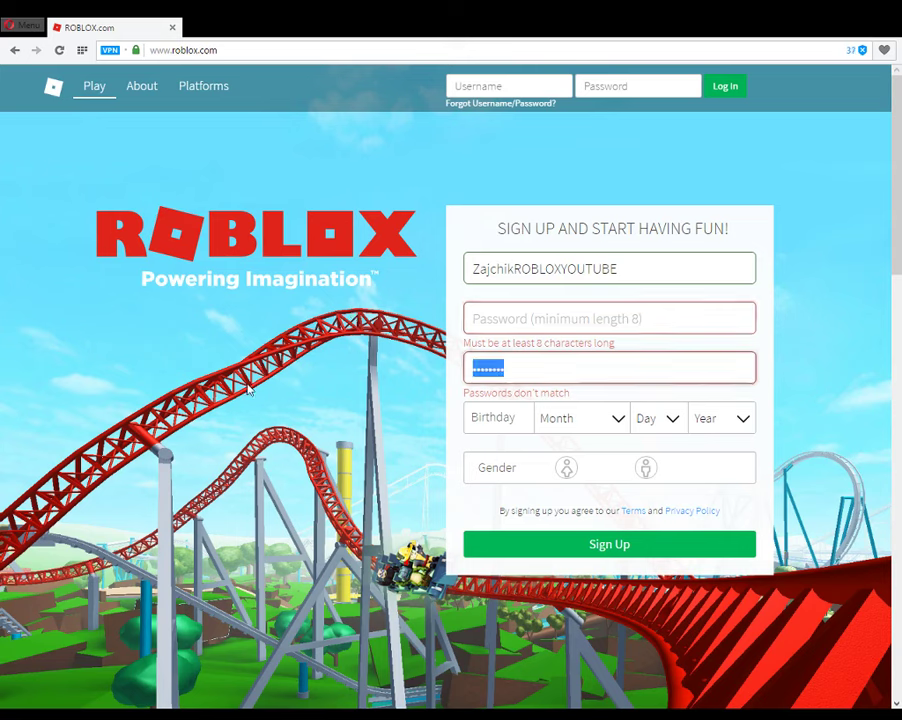
pyautogui.press('BackSpace')
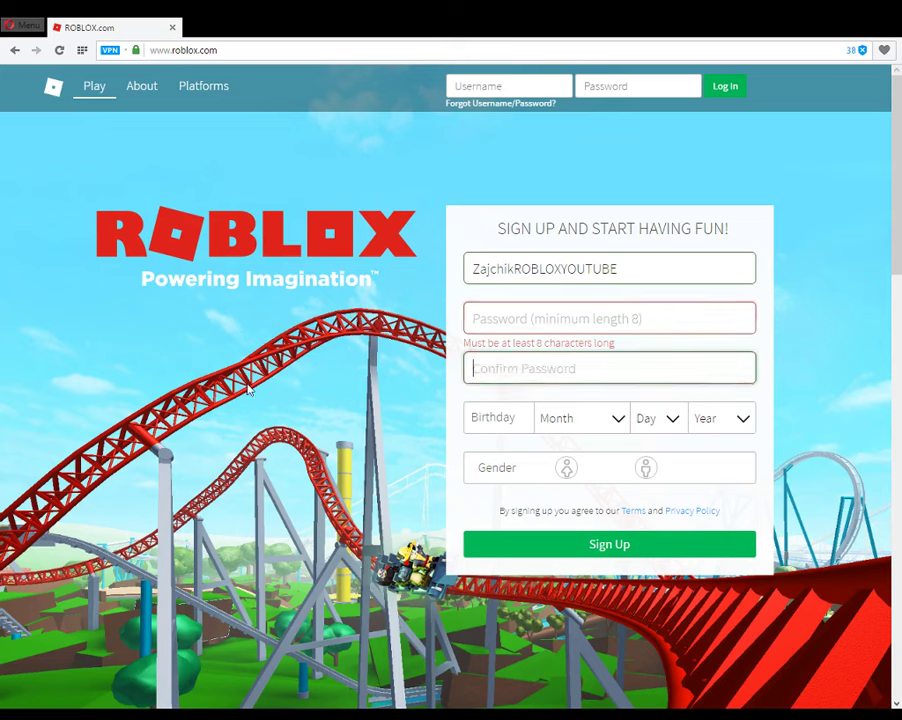
pyautogui.click(558, 316)
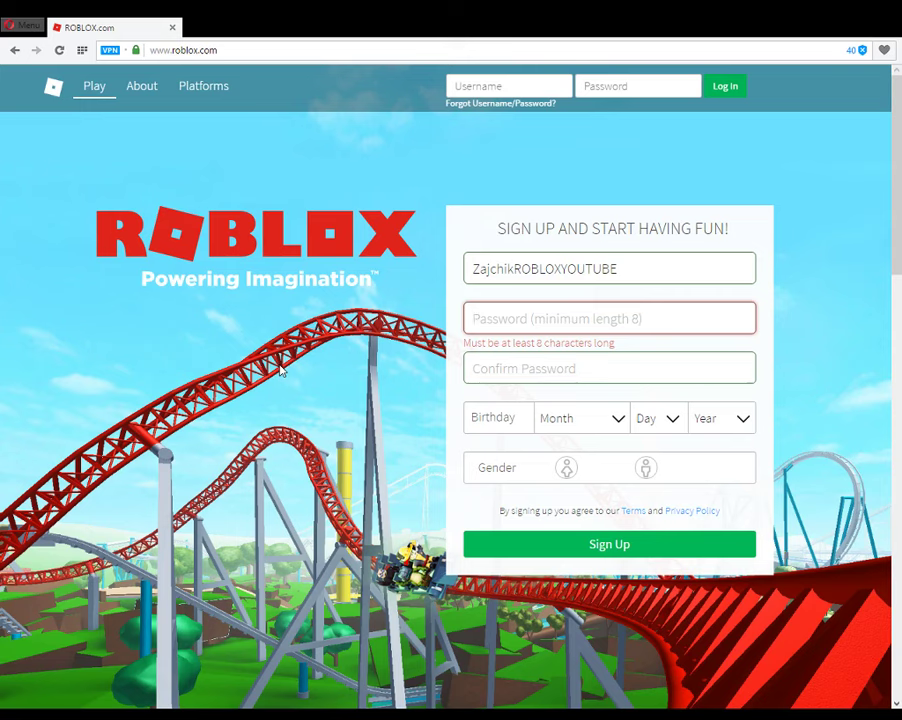
pyautogui.write('•••••')
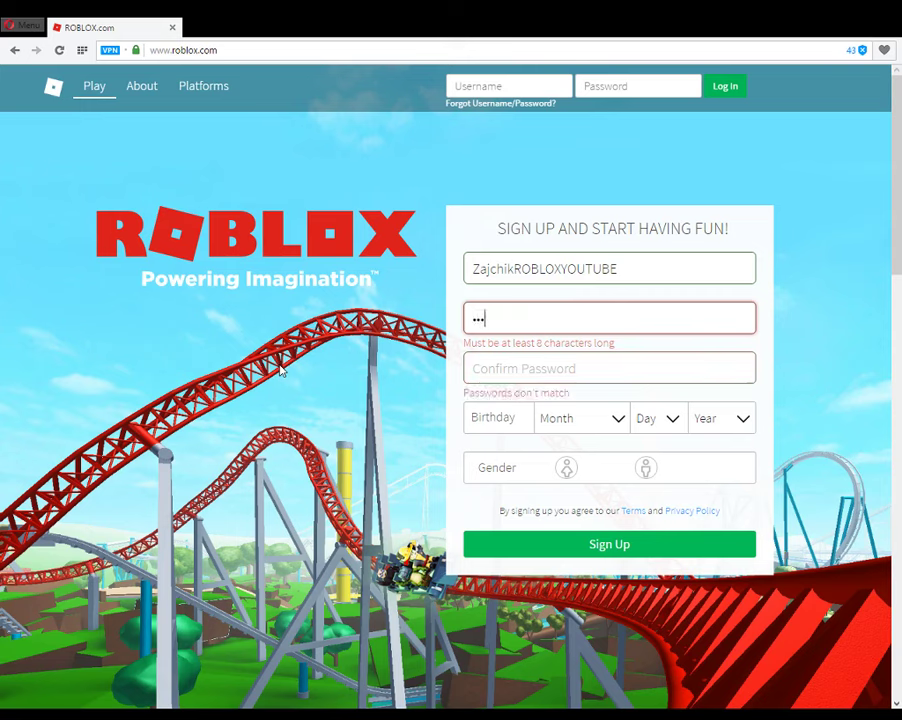
pyautogui.write('•••')
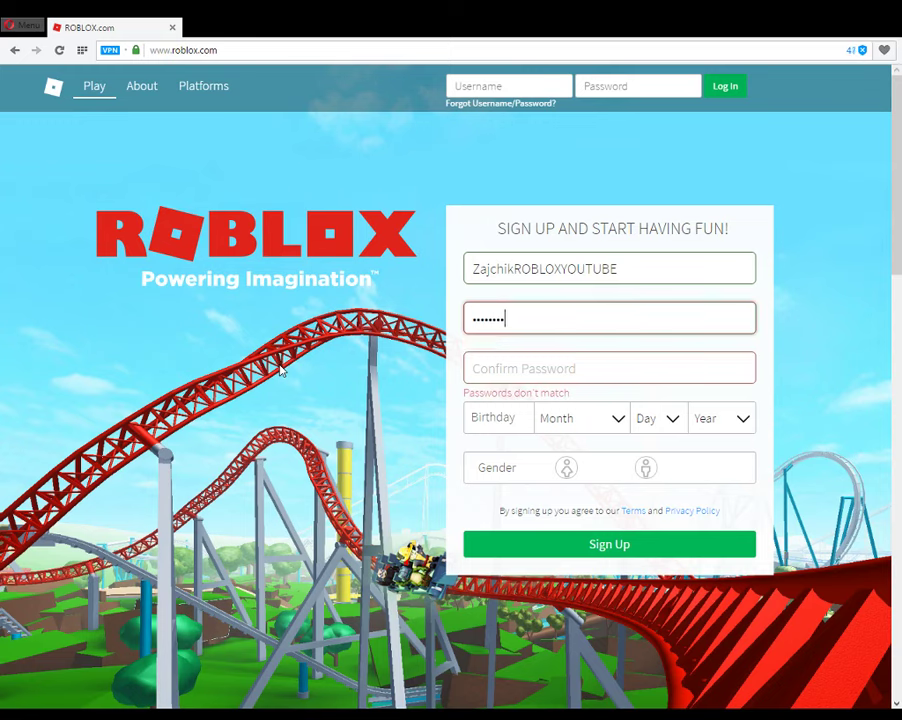
pyautogui.press('Tab')
pyautogui.write('••')
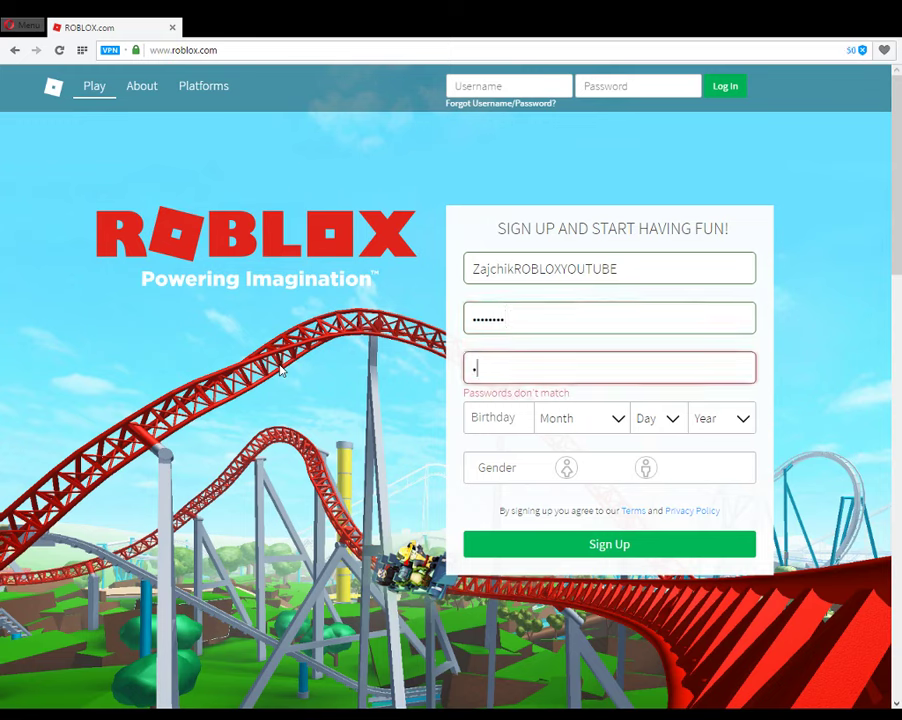
pyautogui.write('••••••')
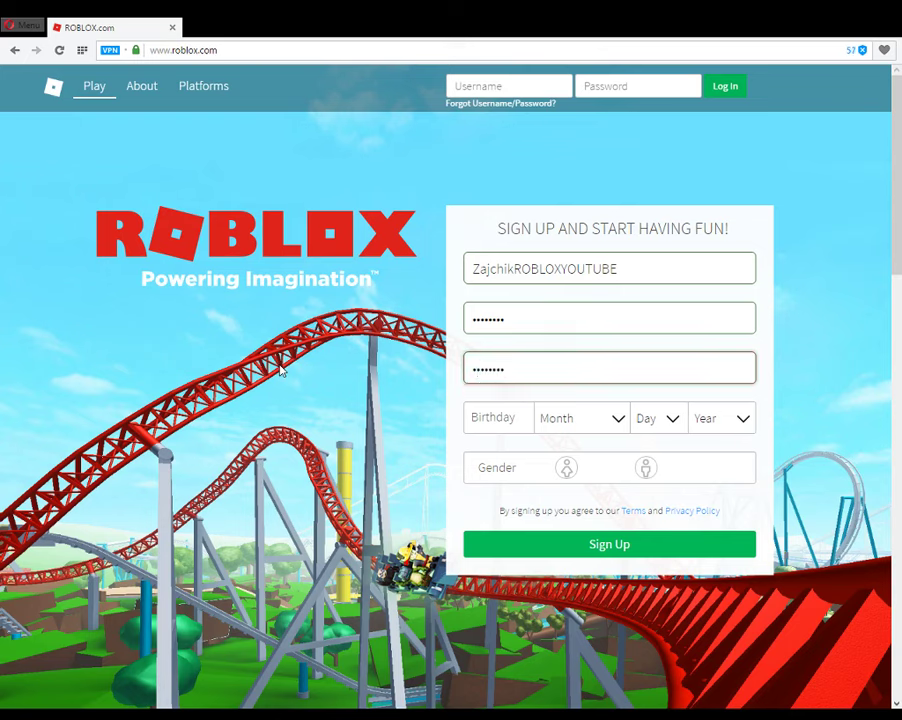
# Step: Set the birthday dropdowns to January, 16, 2017
pyautogui.click(472, 408)
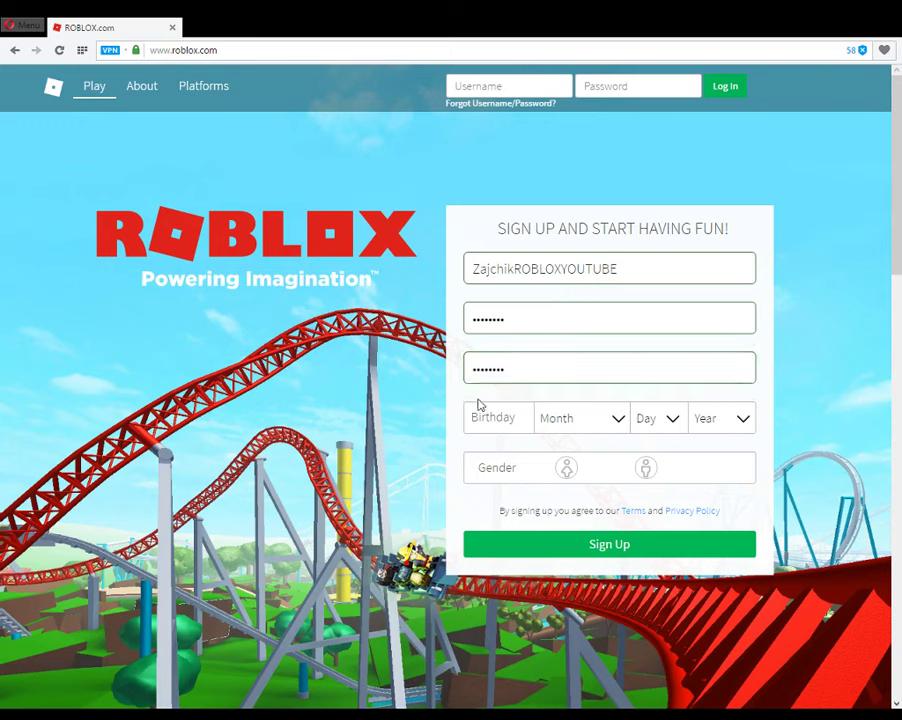
pyautogui.click(541, 424)
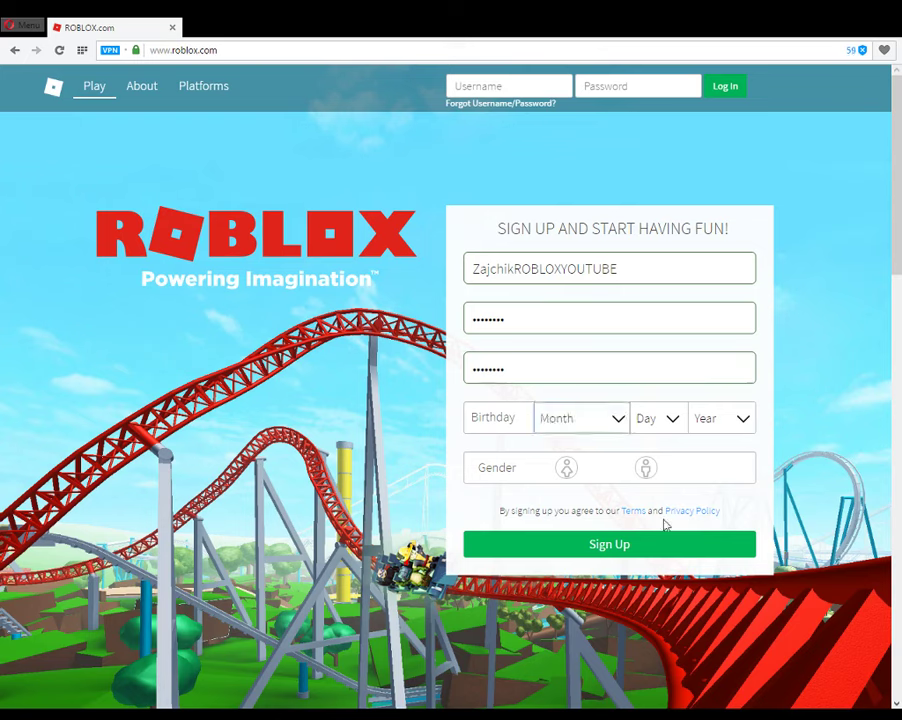
pyautogui.click(602, 540)
pyautogui.press('j')
pyautogui.click(679, 421)
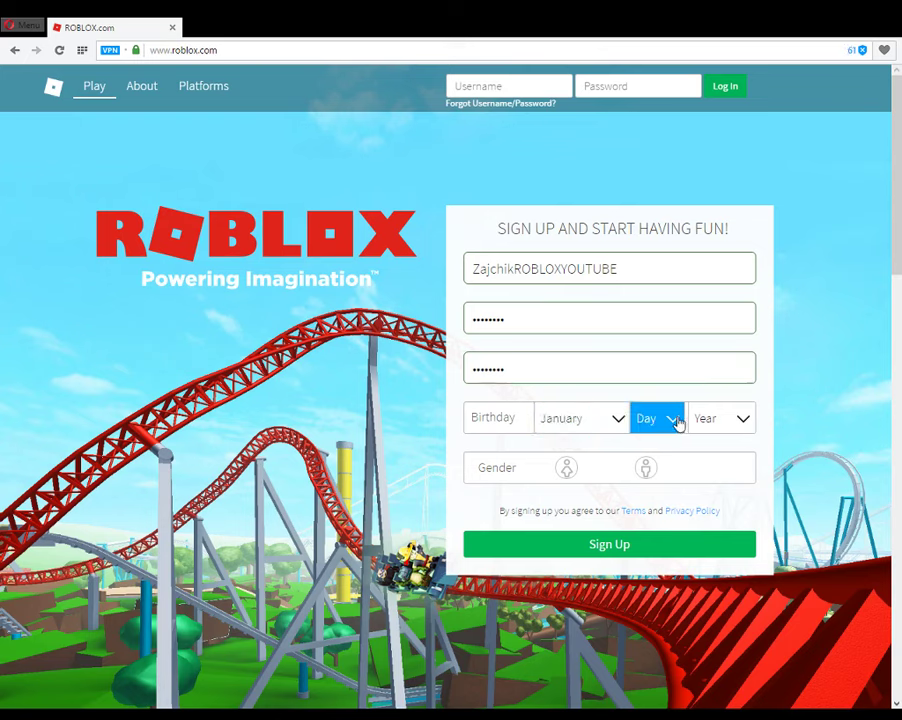
pyautogui.press('1')
pyautogui.press('6')
pyautogui.click(718, 433)
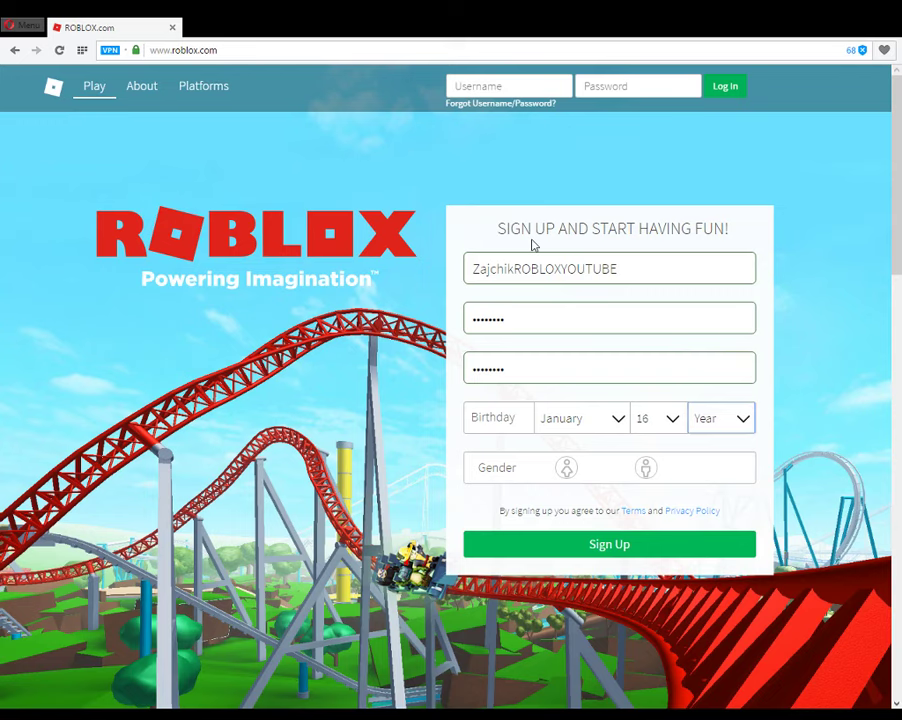
pyautogui.press('Down')
# Step: Review the entered username, leaving it unchanged
pyautogui.click(586, 268)
pyautogui.click(515, 268)
pyautogui.moveTo(472, 268); pyautogui.dragTo(556, 268)
pyautogui.click(556, 268)
# Step: Change the birth day to 01, keeping January and the year 2017
pyautogui.click(596, 420)
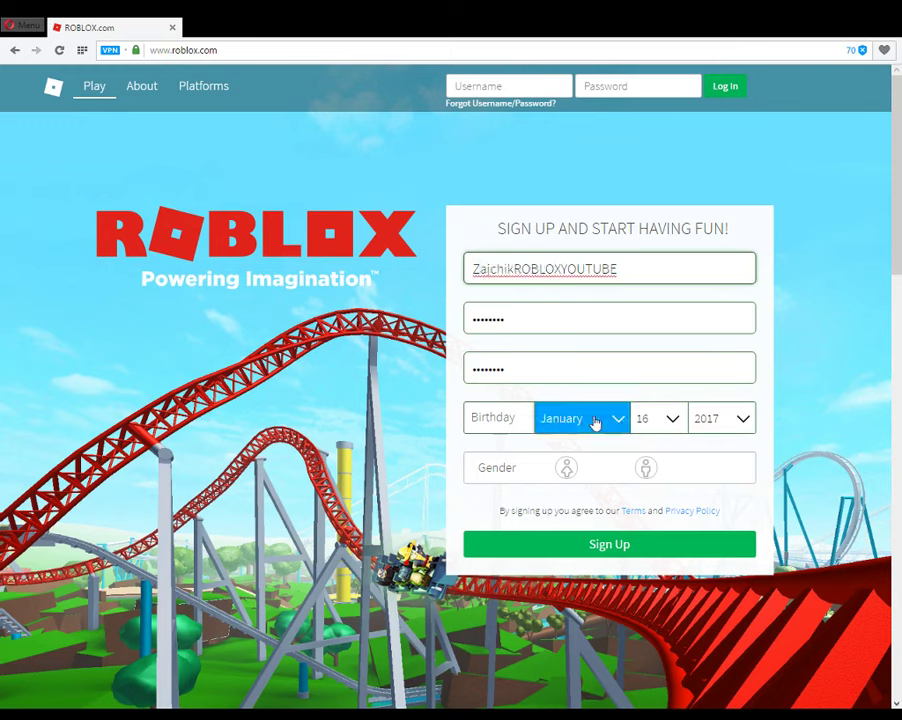
pyautogui.click(663, 427)
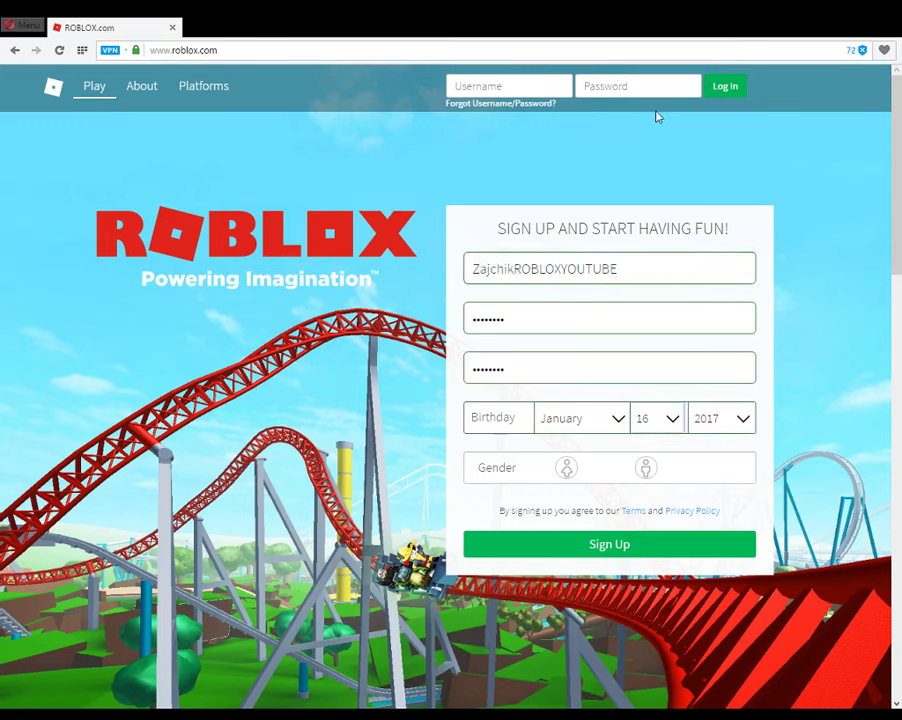
pyautogui.click(652, 97)
pyautogui.click(674, 432)
pyautogui.click(708, 428)
pyautogui.click(680, 442)
pyautogui.click(695, 432)
pyautogui.click(495, 526)
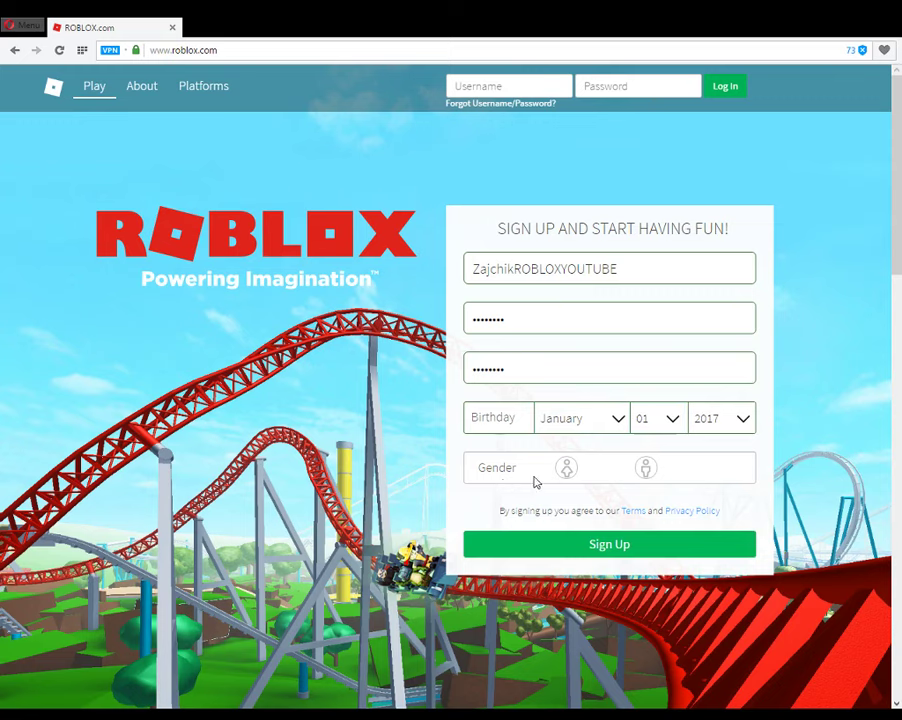
# Step: Set the gender to male instead of female, leaving the username untouched
pyautogui.click(568, 476)
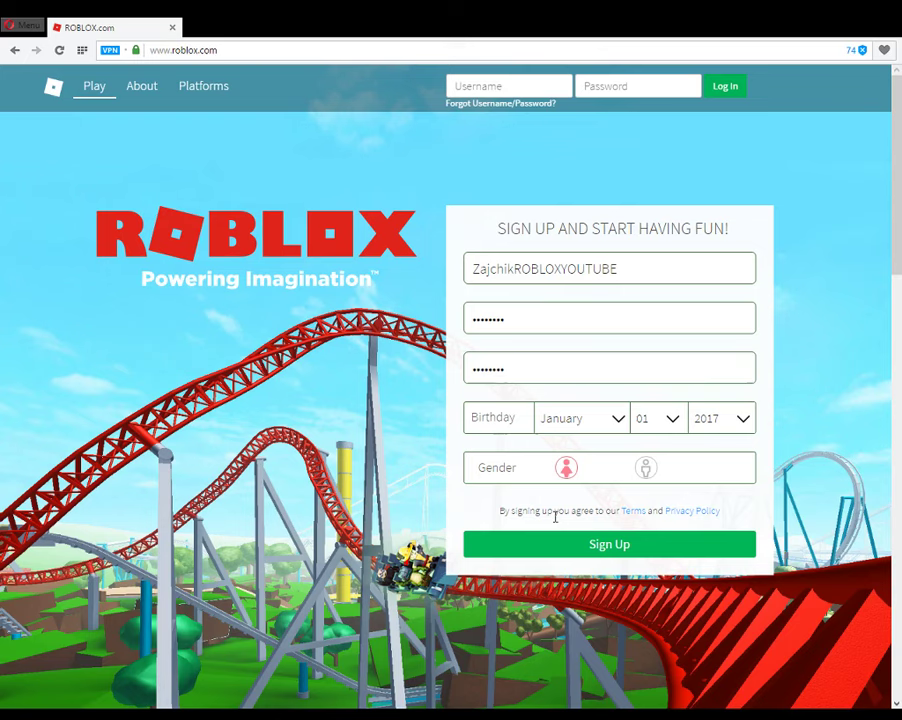
pyautogui.click(644, 468)
pyautogui.moveTo(489, 266); pyautogui.dragTo(503, 266)
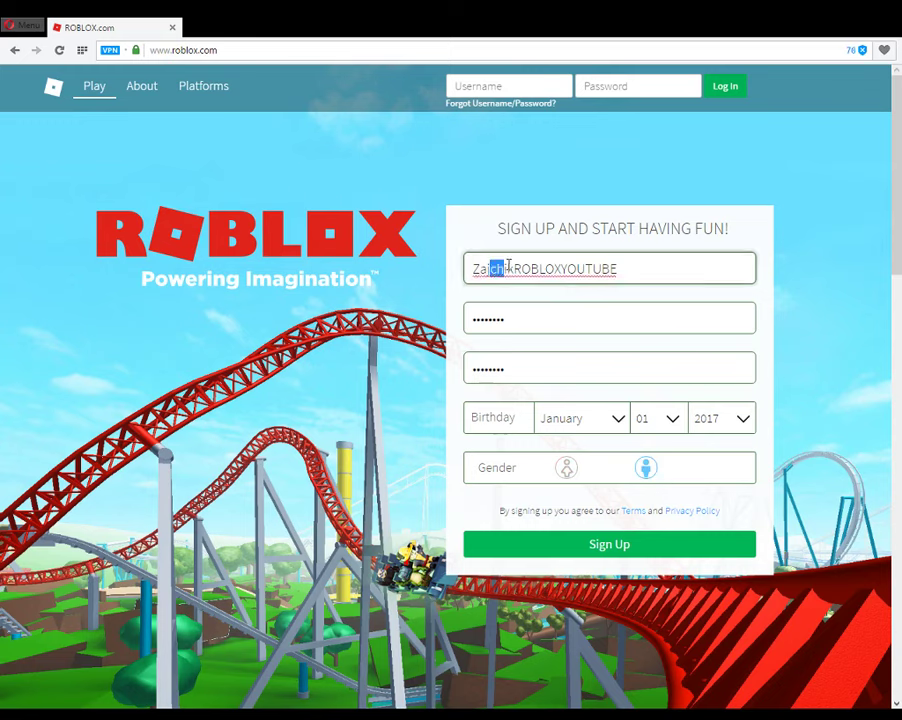
pyautogui.click(646, 478)
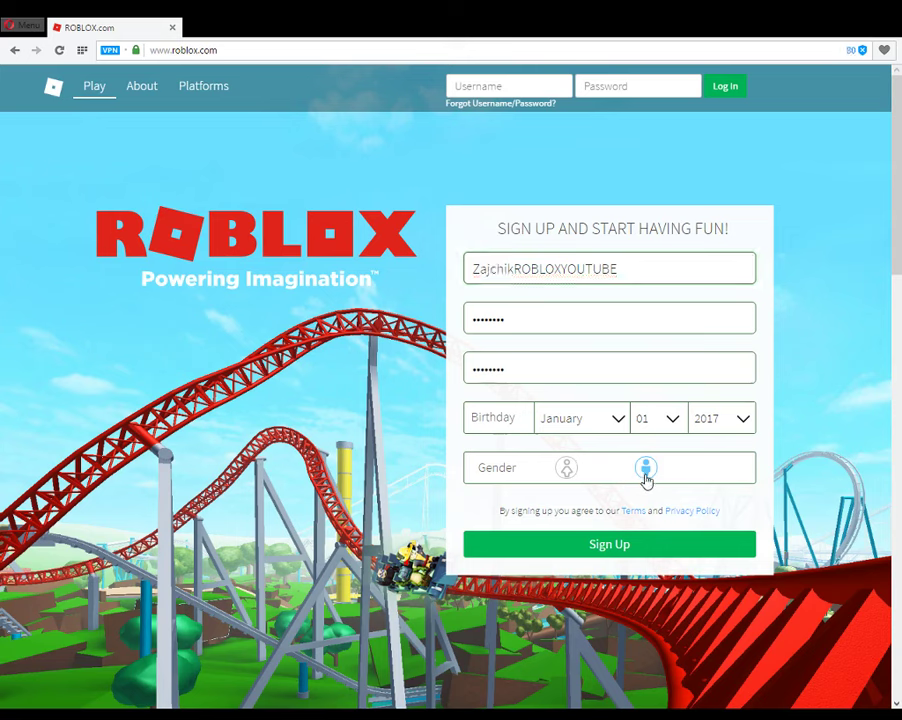
# Step: Submit the sign-up form and scroll through the new account's Games page
pyautogui.click(584, 544)
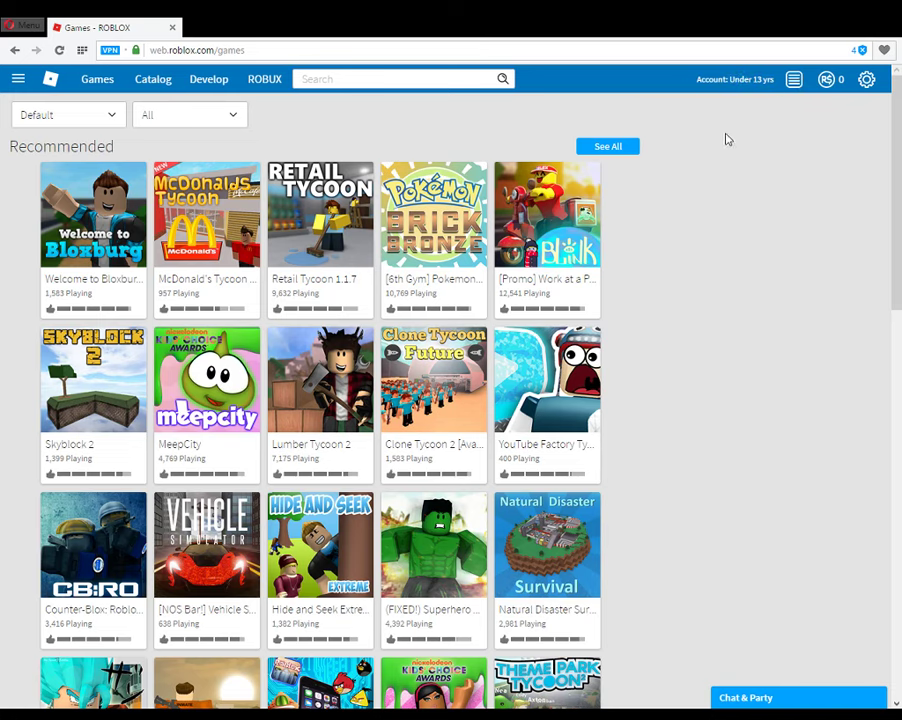
pyautogui.scroll(-5, 637, 179)
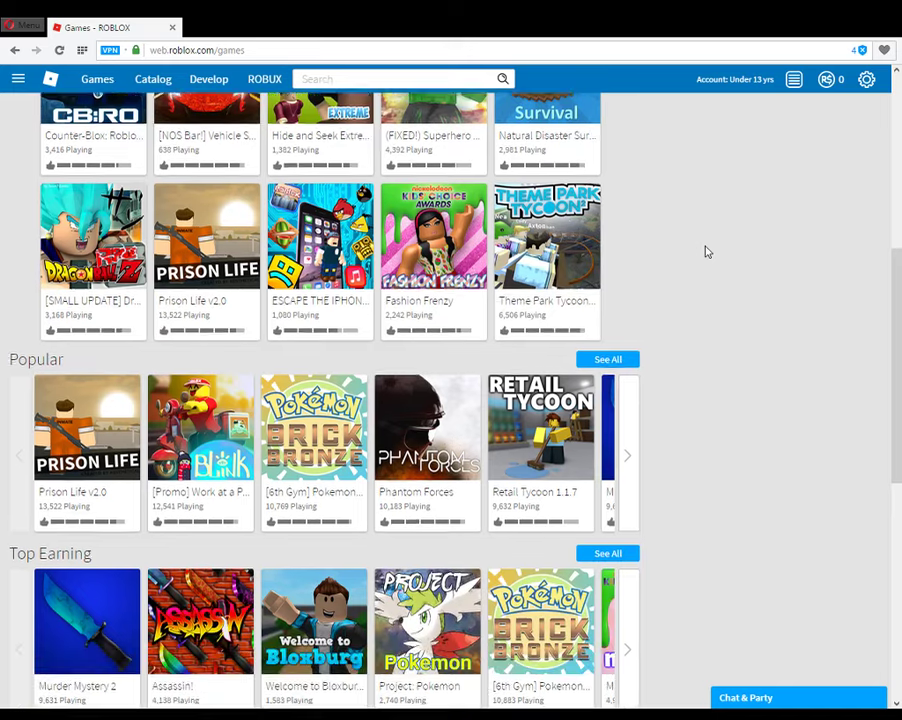
pyautogui.scroll(1, 633, 271)
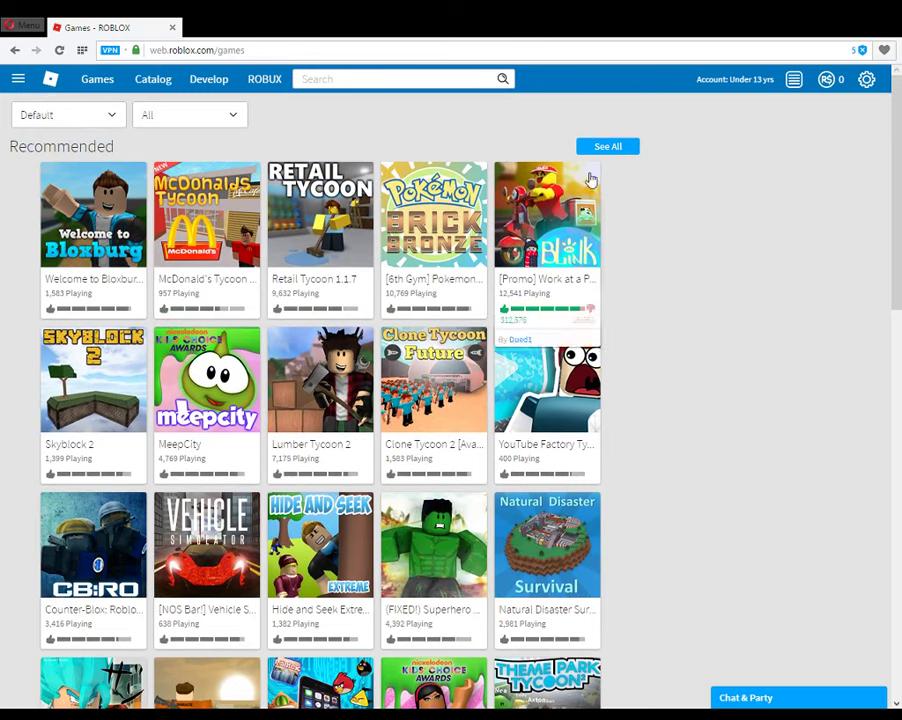
# Step: Go to Profile from the sidebar menu and scroll through the default-avatar profile page
pyautogui.click(18, 79)
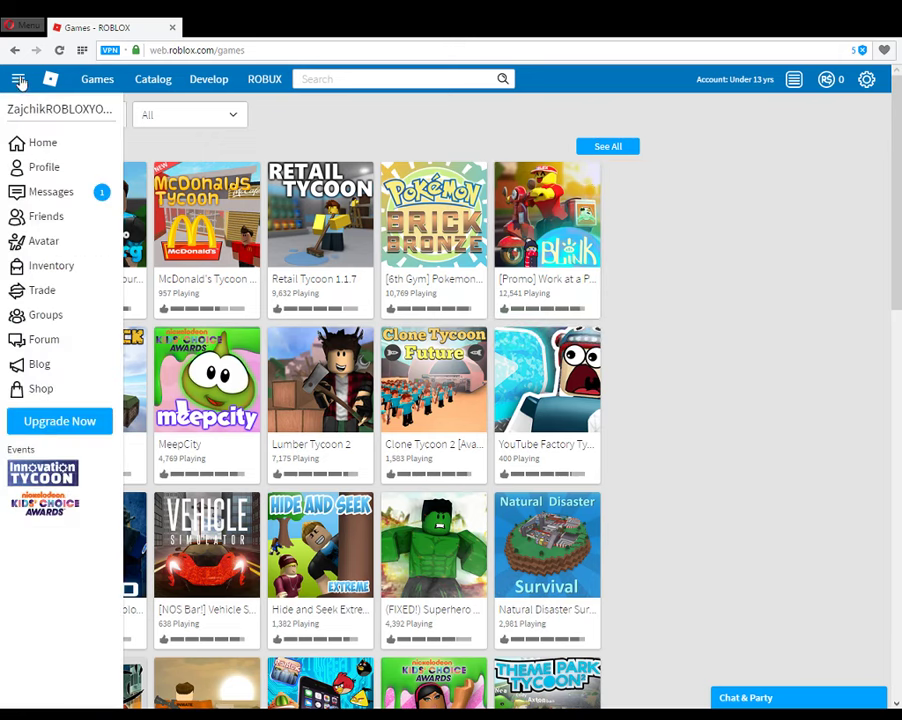
pyautogui.click(40, 167)
pyautogui.click(56, 177)
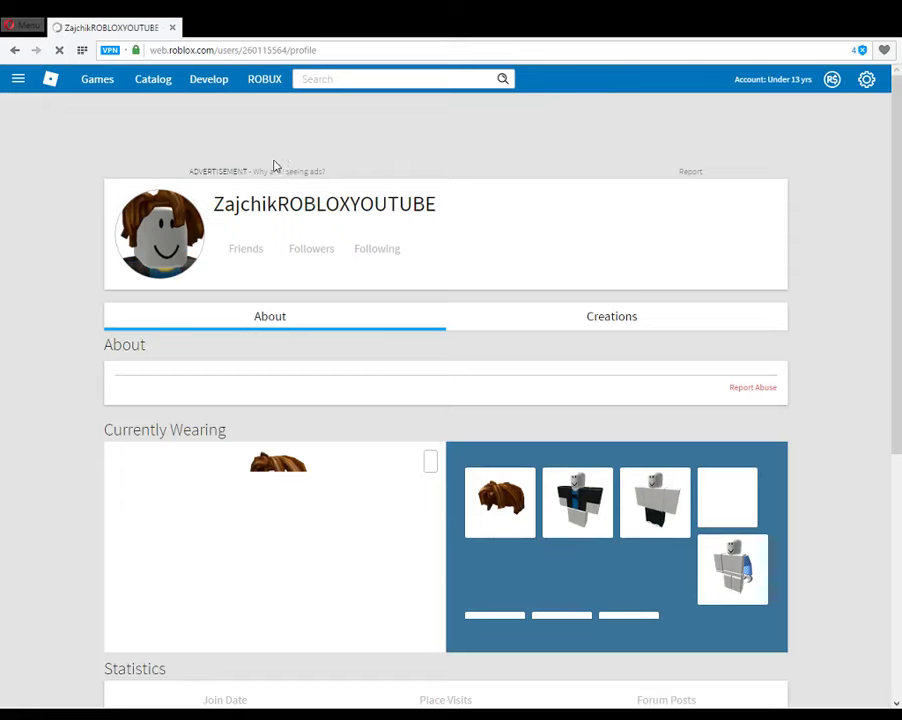
pyautogui.scroll(-2, 327, 218)
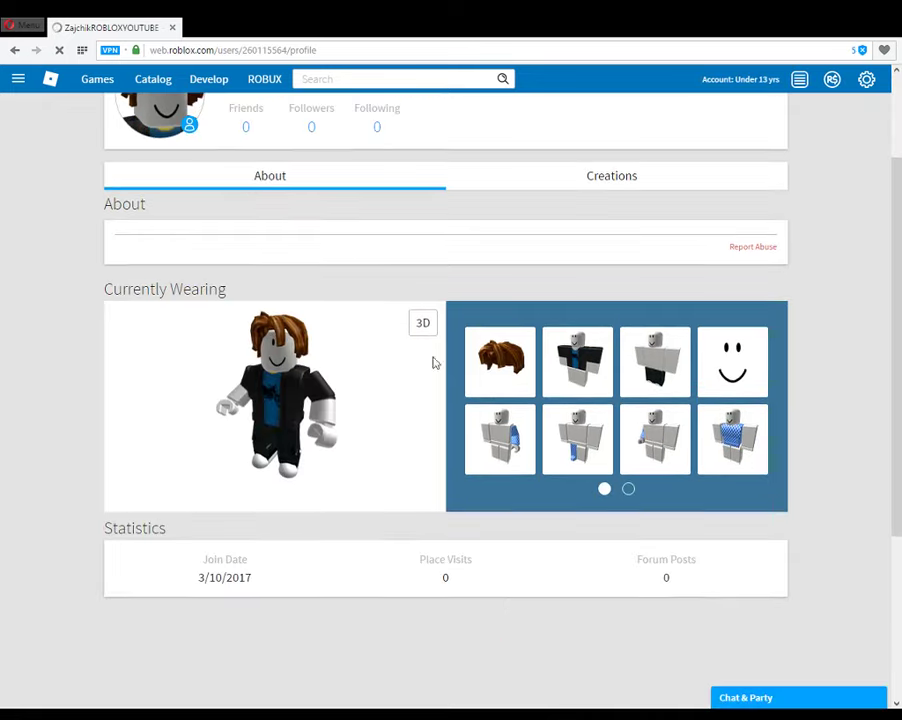
pyautogui.scroll(2, 440, 361)
pyautogui.scroll(-2, 416, 371)
pyautogui.scroll(2, 292, 570)
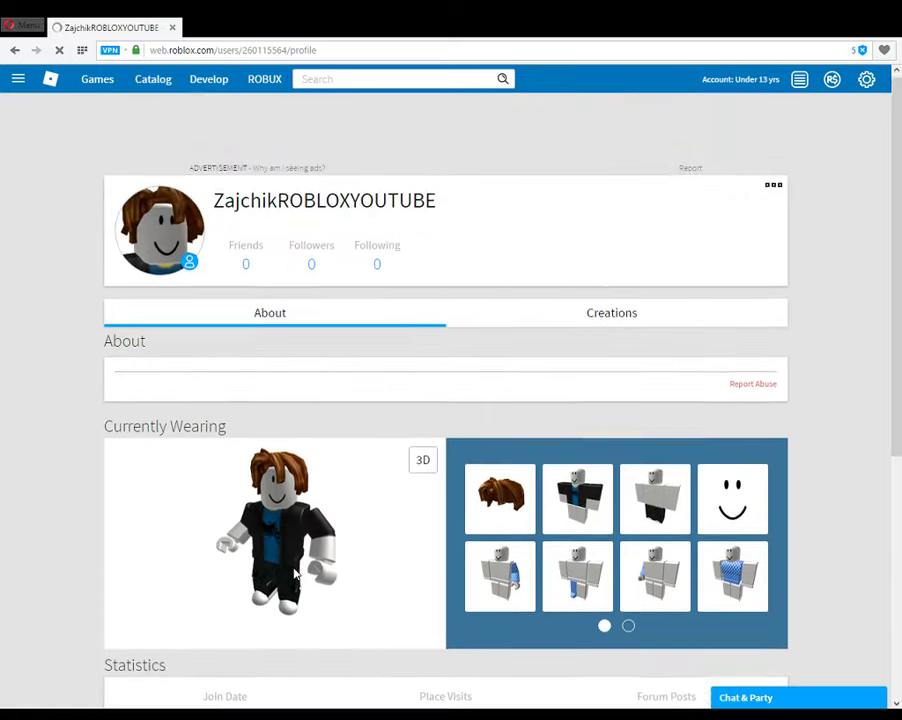
pyautogui.scroll(-1, 254, 375)
pyautogui.scroll(1, 290, 370)
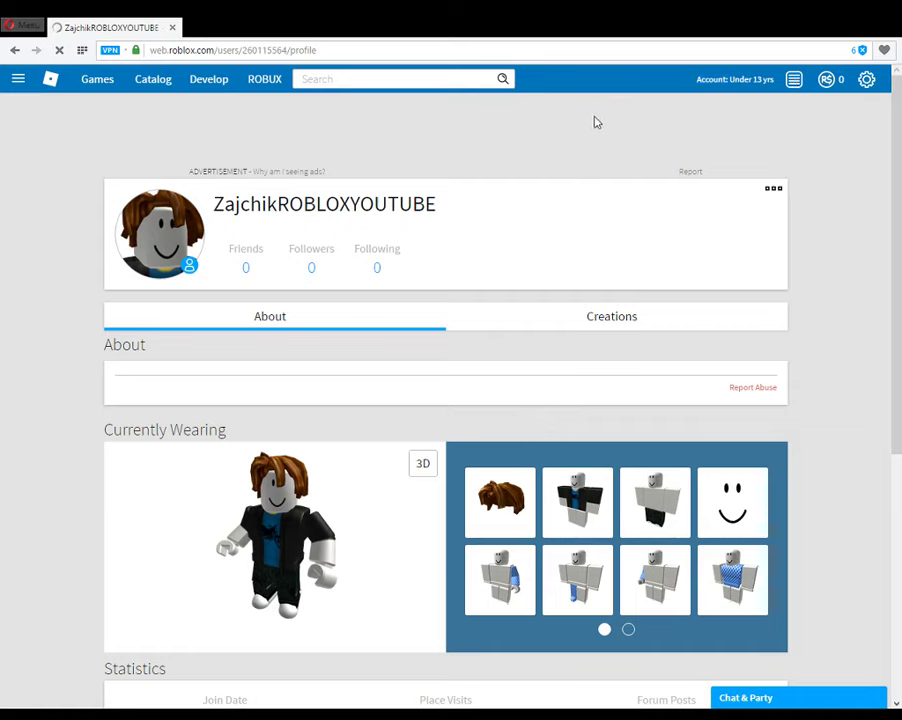